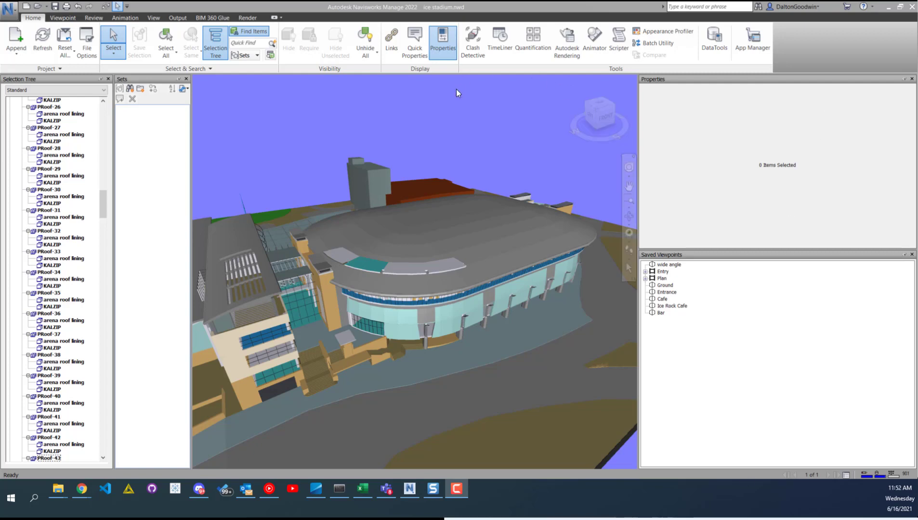
- Open the Selection Inspector from the Home ribbon and move it aside to uncover the model
click(391, 43)
click(270, 55)
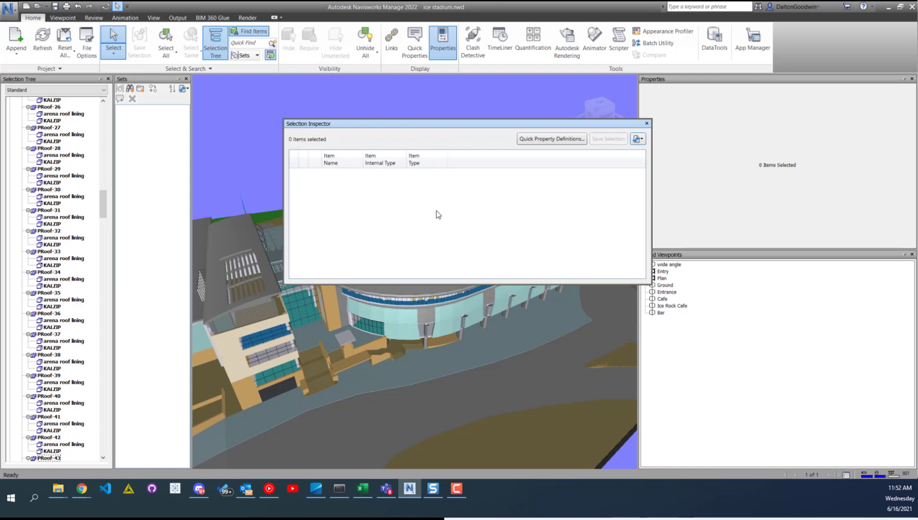
drag(438, 125, 695, 130)
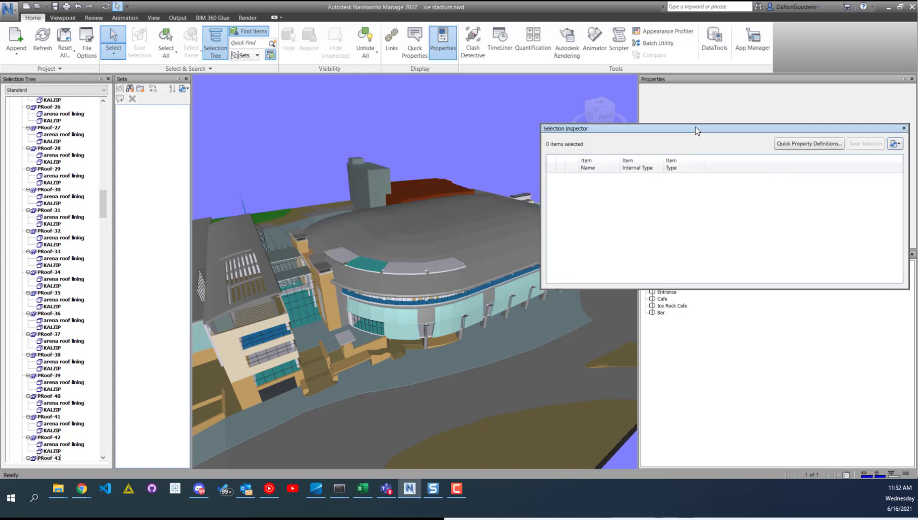
- Select the roof item PRoof-22 and check the export choices without exporting
click(412, 244)
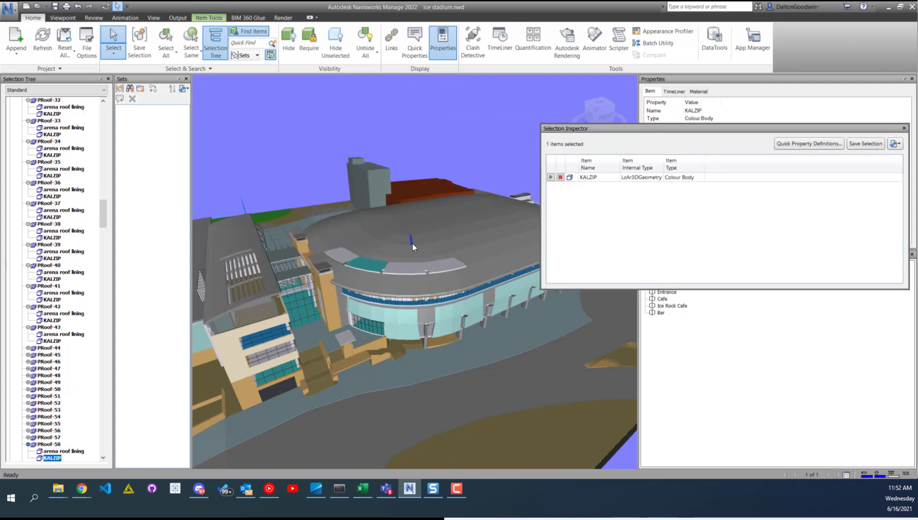
scroll(52, 241, up, 13)
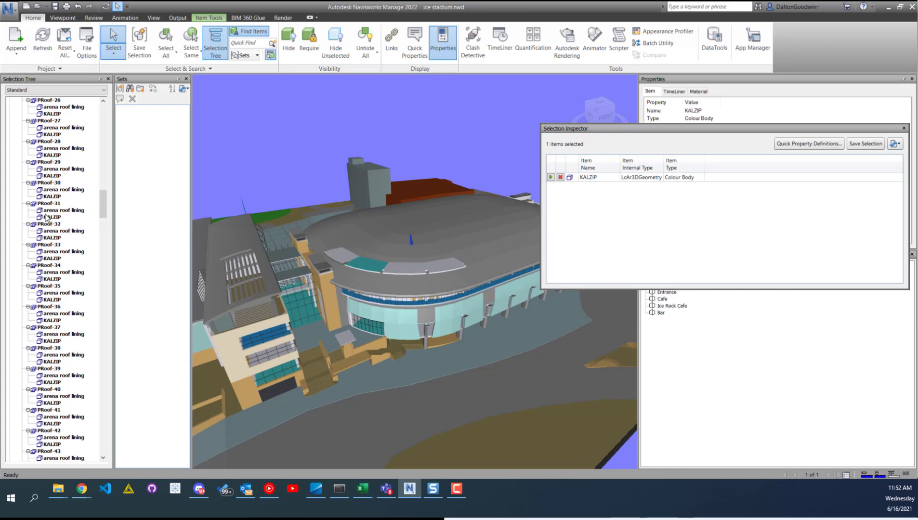
click(45, 163)
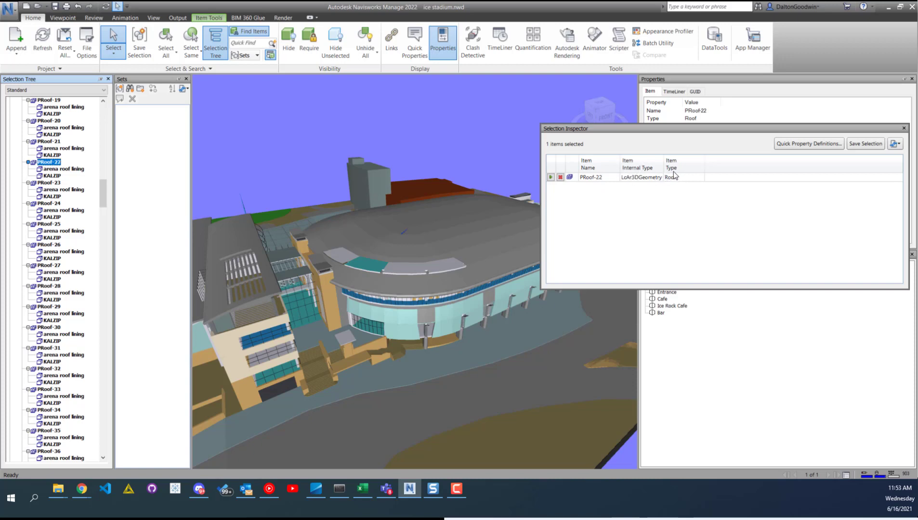
click(895, 144)
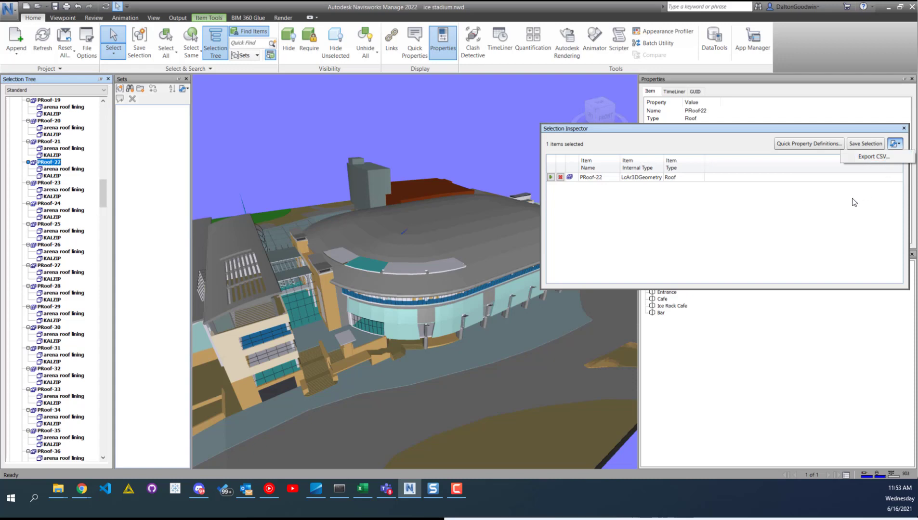
click(887, 158)
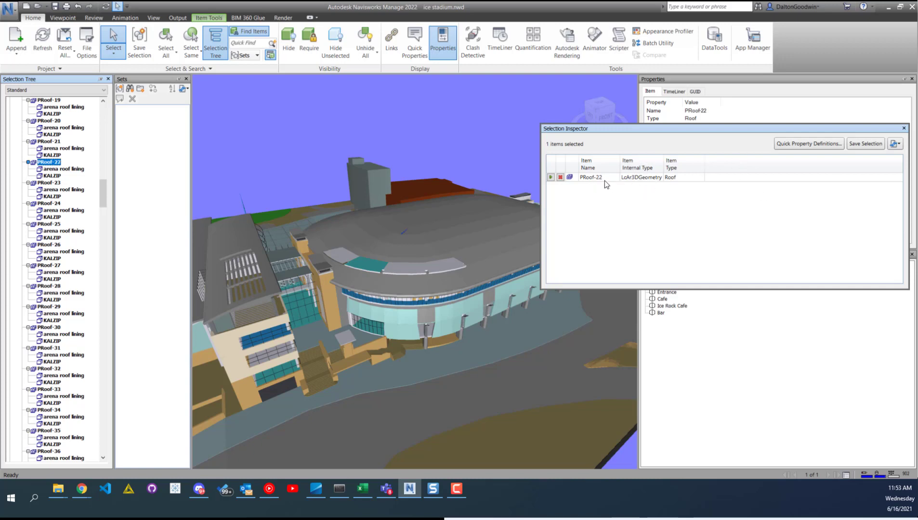
- Add a fourth quick property definition and try Geometry Lines, Points, Snap Points and Text
click(821, 145)
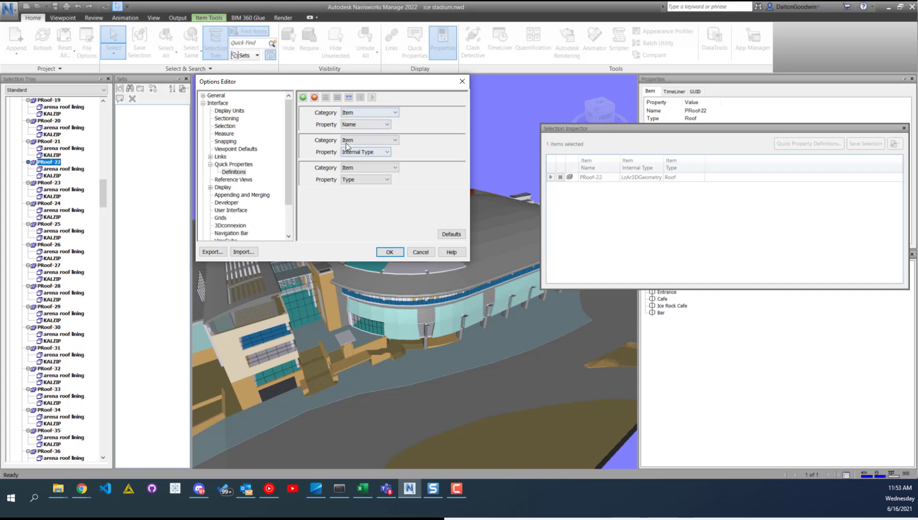
click(303, 97)
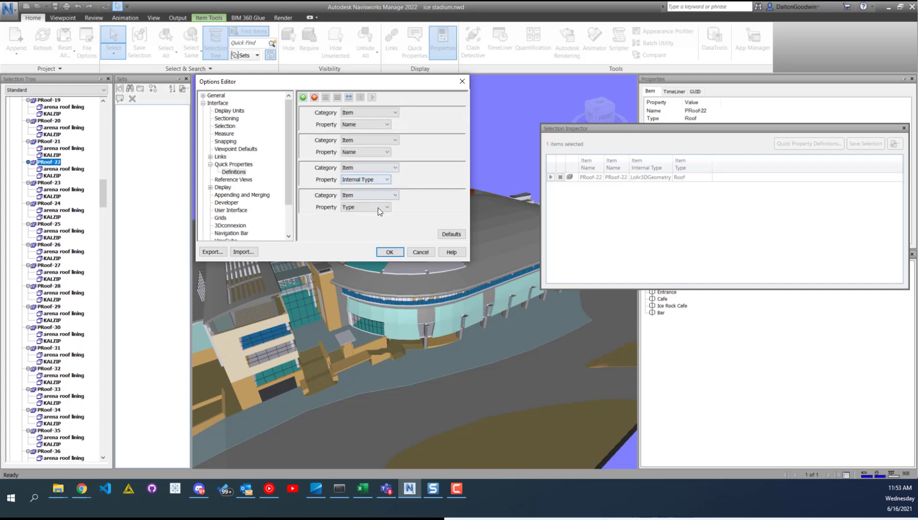
click(381, 195)
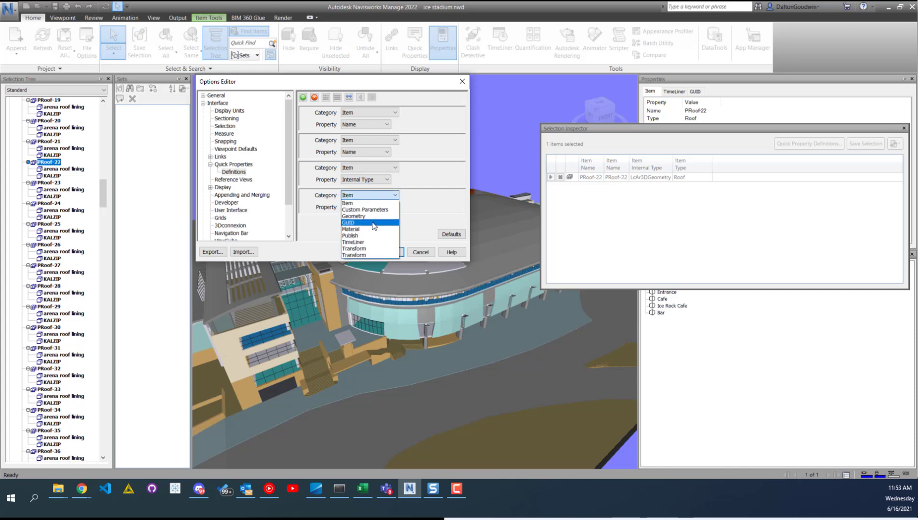
click(369, 217)
click(366, 207)
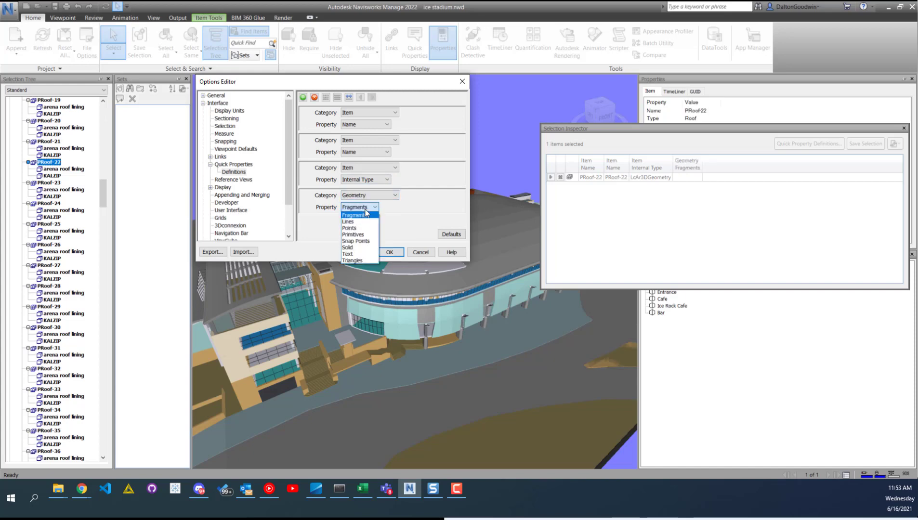
click(365, 222)
click(366, 207)
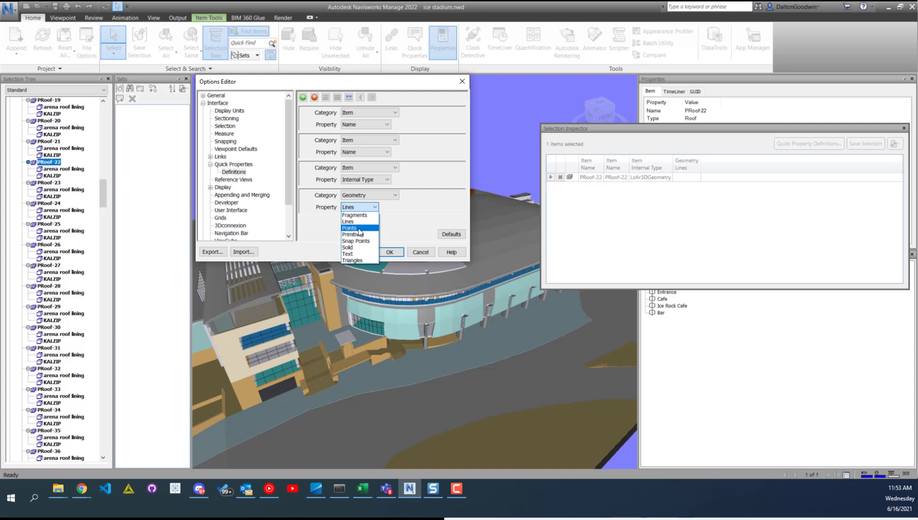
click(358, 228)
click(366, 207)
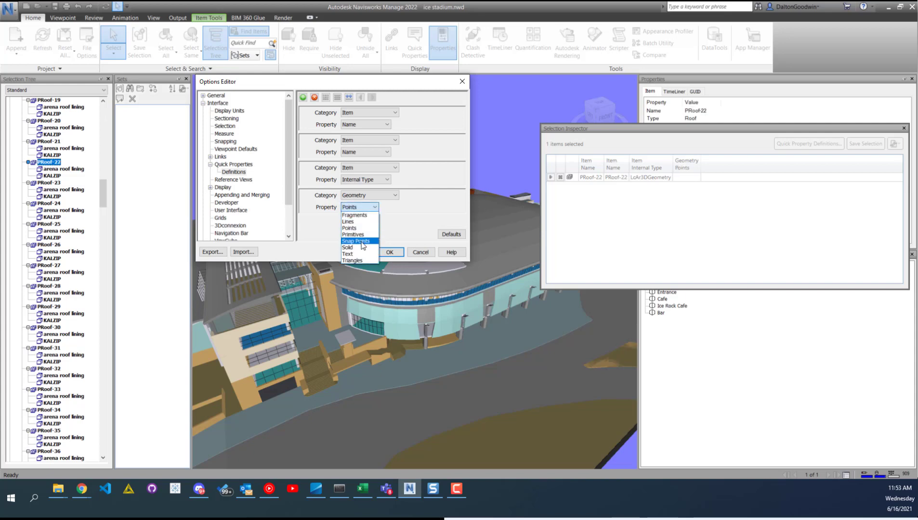
click(356, 241)
click(374, 207)
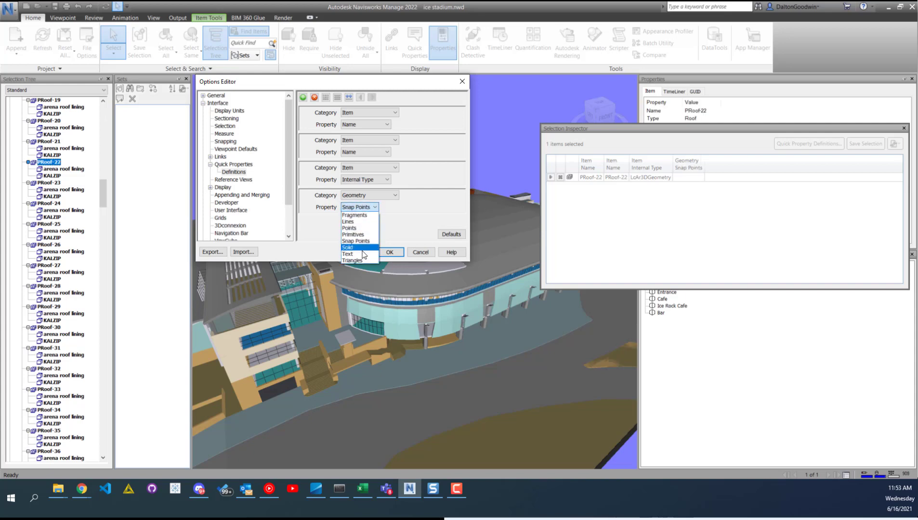
click(366, 247)
- Switch the fourth definition to the Material category and settle on Specular.Red
click(368, 195)
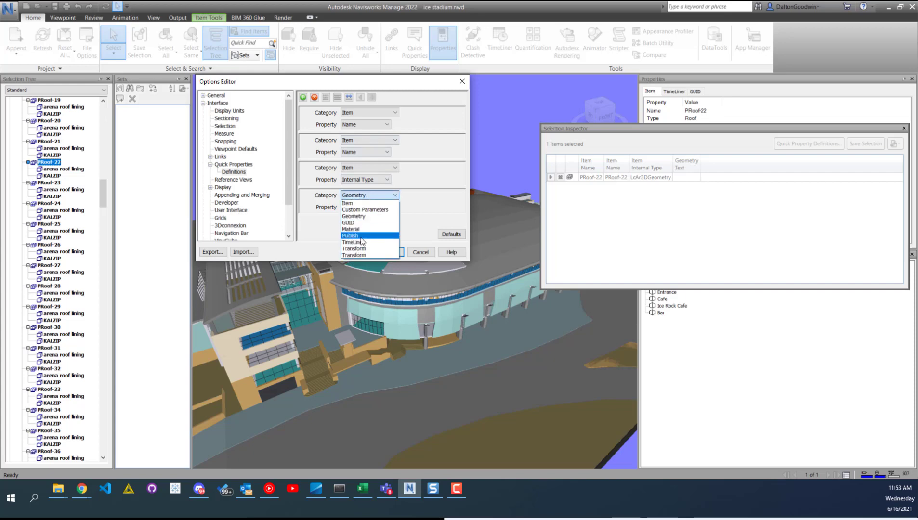
click(360, 235)
click(358, 208)
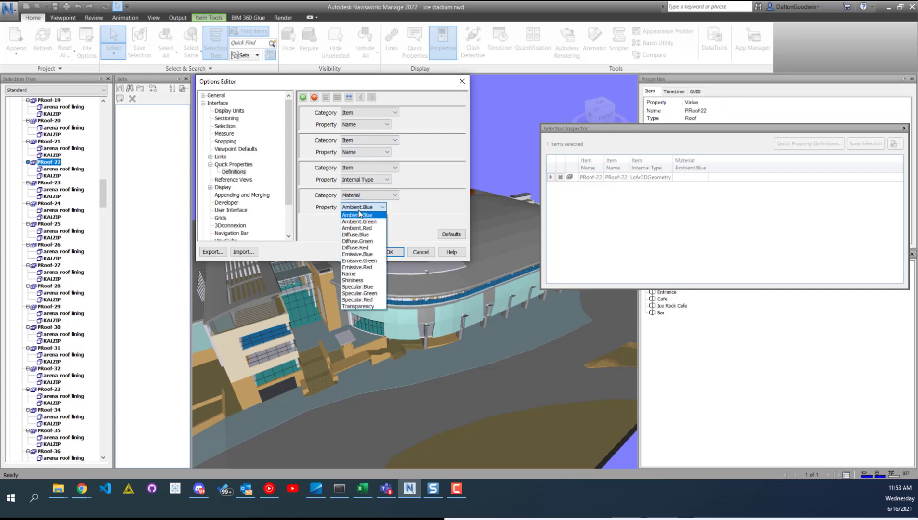
click(362, 270)
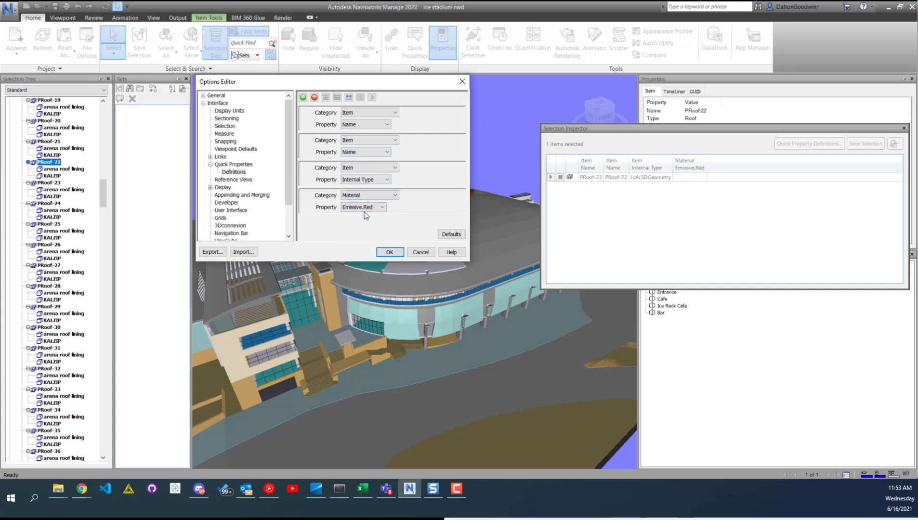
click(364, 208)
click(355, 274)
click(364, 207)
click(357, 299)
- Apply the quick property definitions, then open Find Items and move it over the model
click(389, 251)
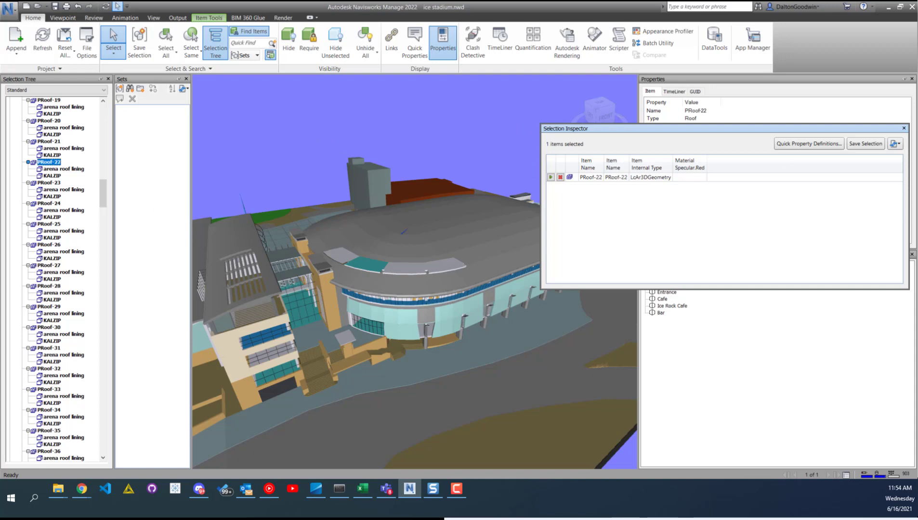
click(249, 30)
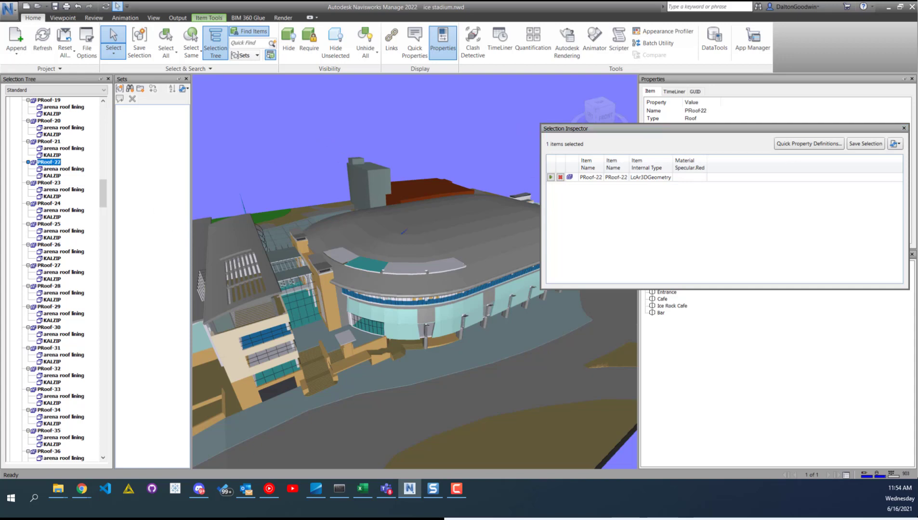
drag(530, 181, 410, 164)
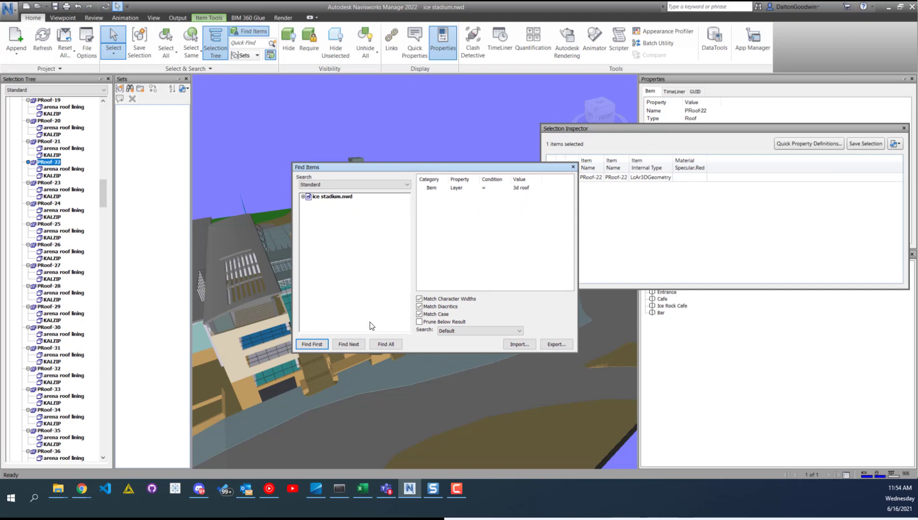
- Find all 1537 items on the 3d roof layer, close the search and review the list
click(391, 344)
click(470, 167)
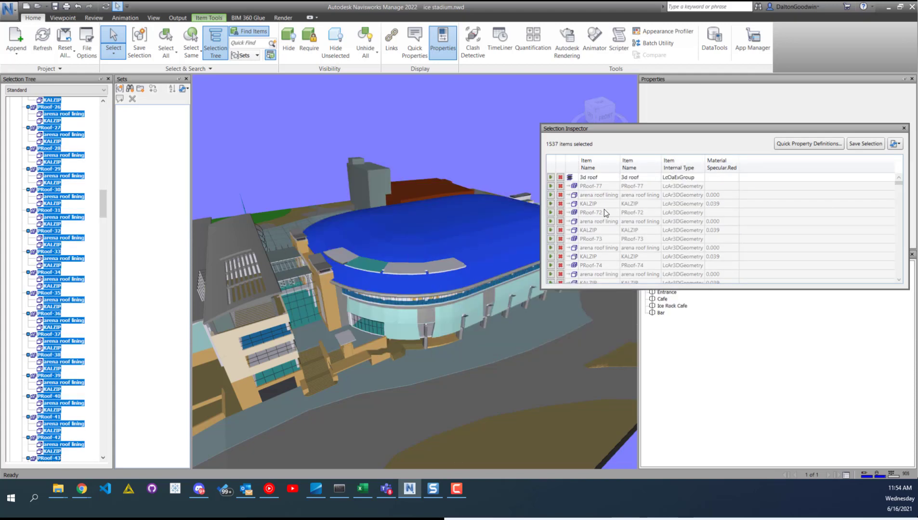
scroll(609, 190, down, 3)
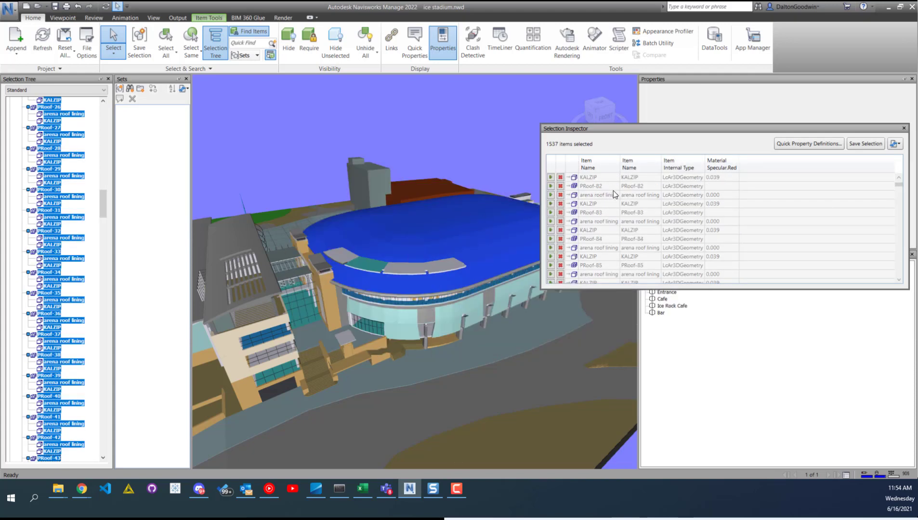
scroll(635, 214, down, 10)
scroll(633, 237, up, 15)
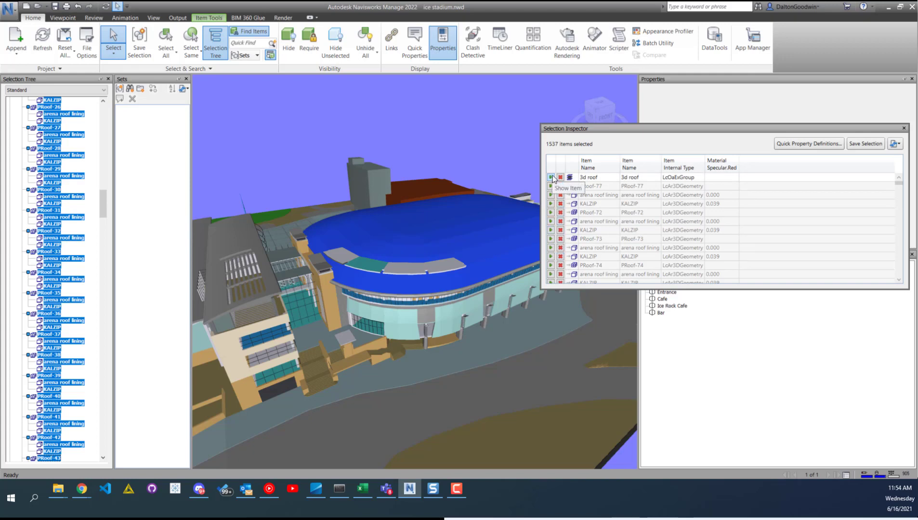
- Zoom the view onto the 3d roof group and then the PRoof-77 roof section
click(551, 177)
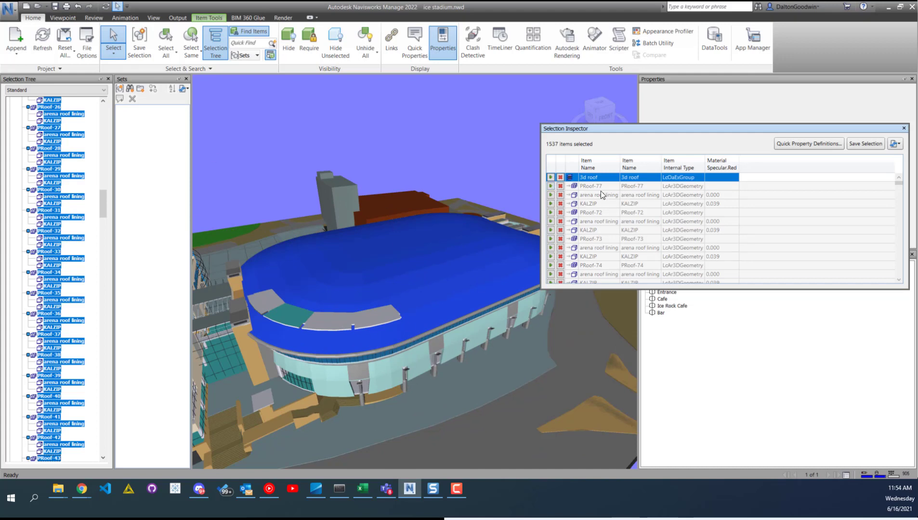
click(551, 186)
scroll(433, 224, down, 5)
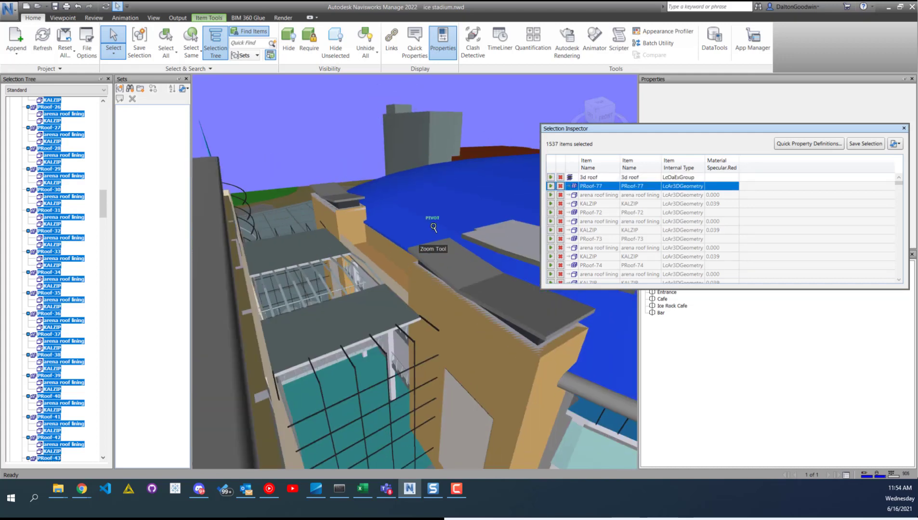
scroll(292, 235, down, 2)
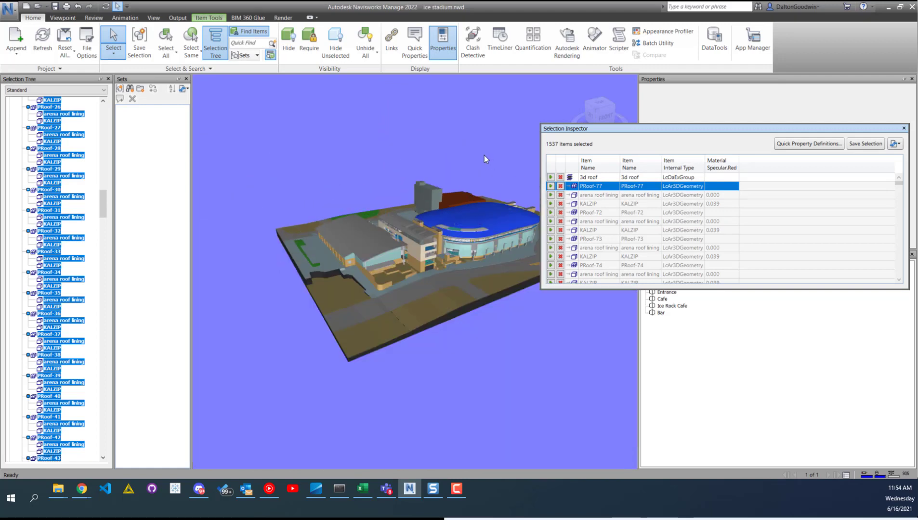
scroll(480, 191, up, 3)
scroll(480, 190, up, 2)
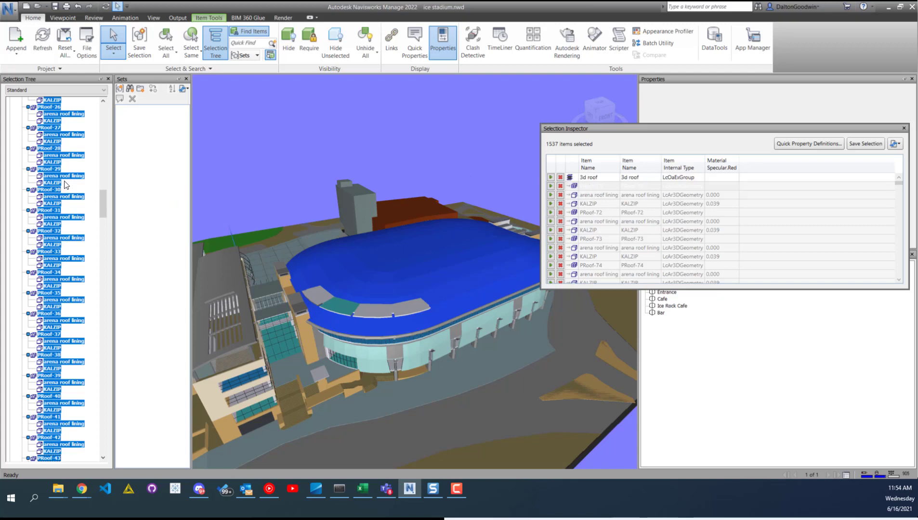
- Deselect the 3d roof group and PRoof-77, leaving 1535 selected items
scroll(67, 182, up, 12)
scroll(67, 181, up, 15)
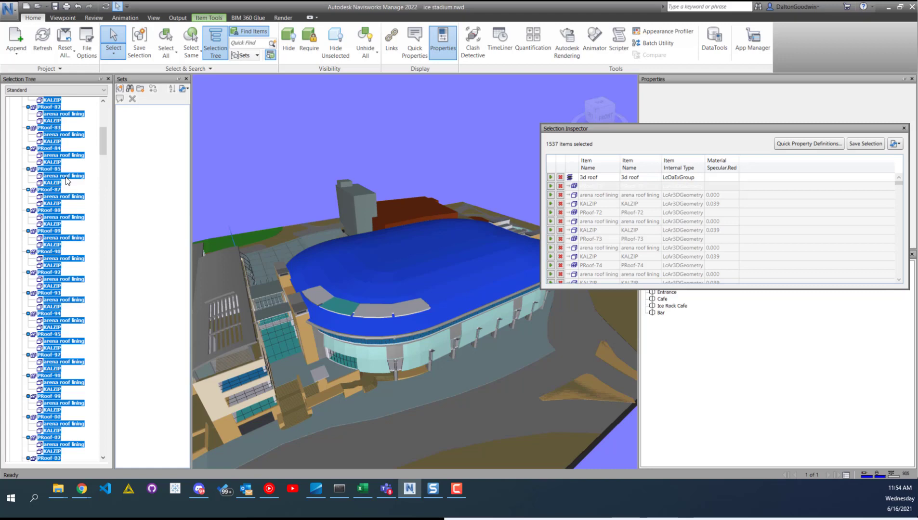
scroll(67, 182, up, 7)
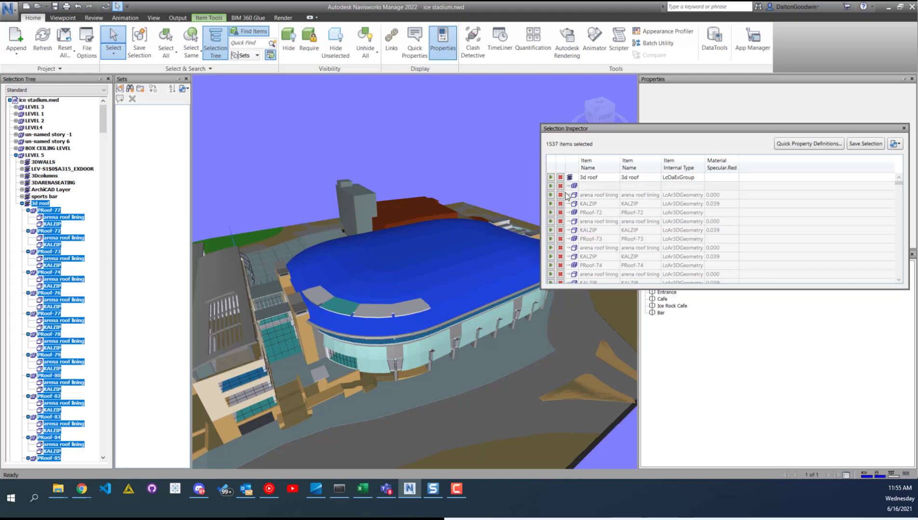
click(560, 178)
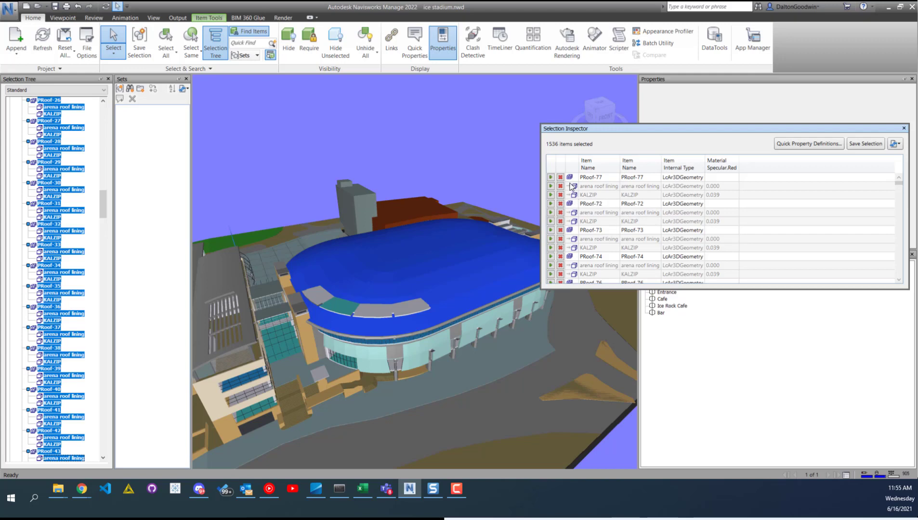
click(567, 179)
click(560, 177)
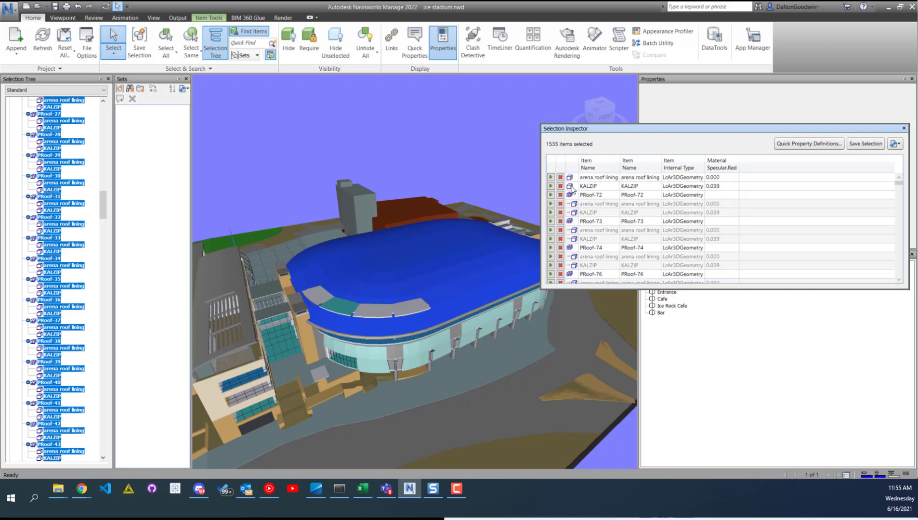
click(597, 178)
click(589, 187)
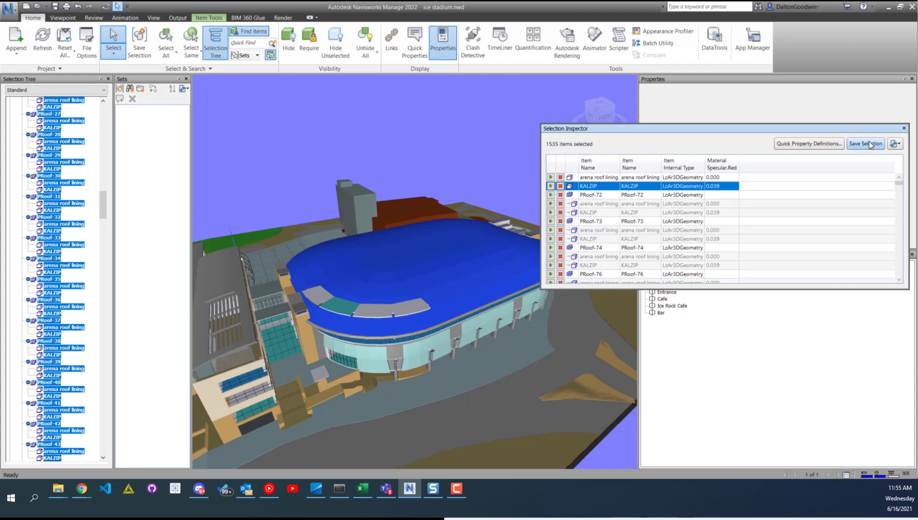
click(894, 144)
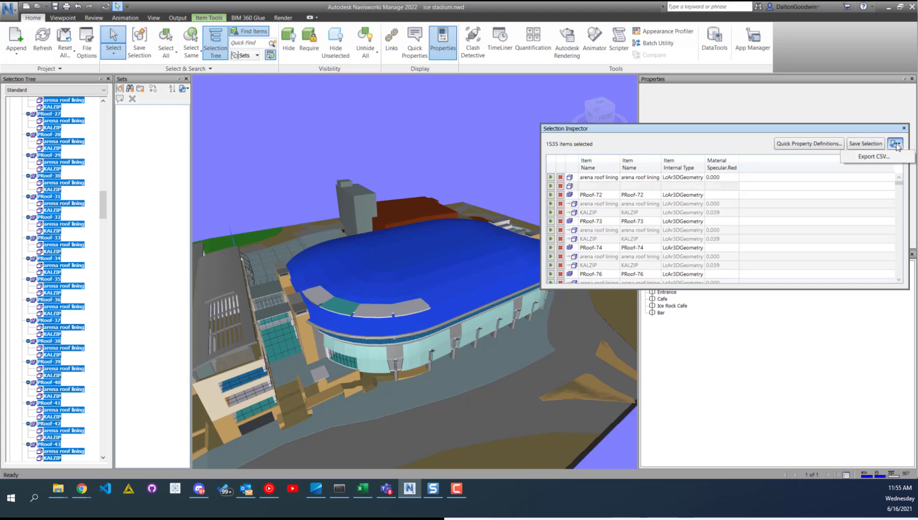
click(705, 149)
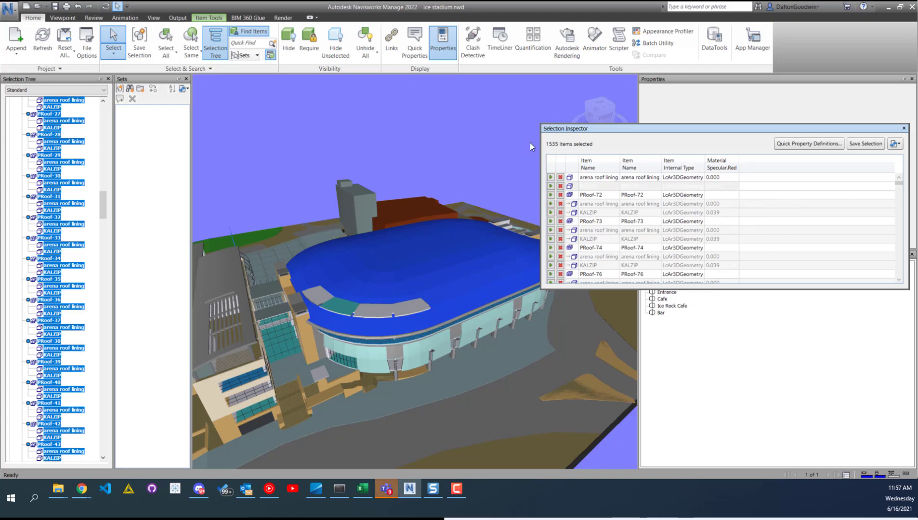
- Drag the Selection Inspector left so it sits over the centre of the viewport
drag(582, 126, 311, 102)
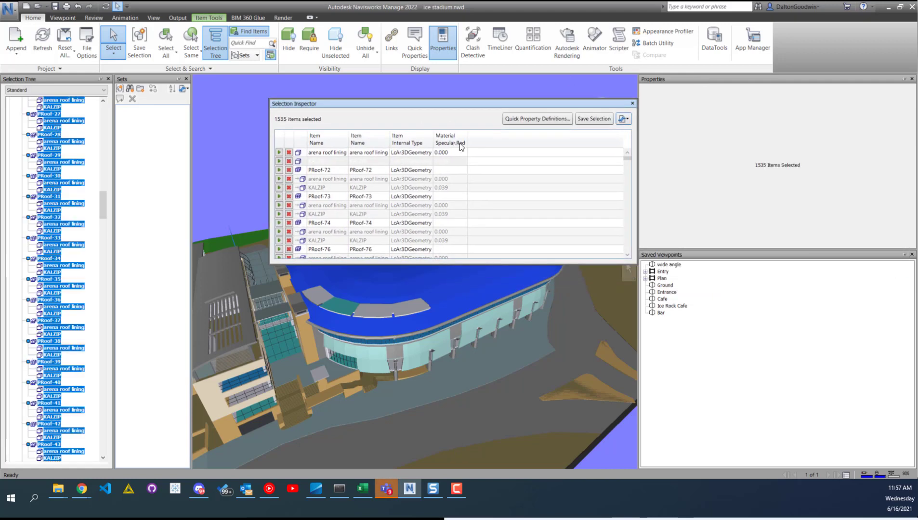